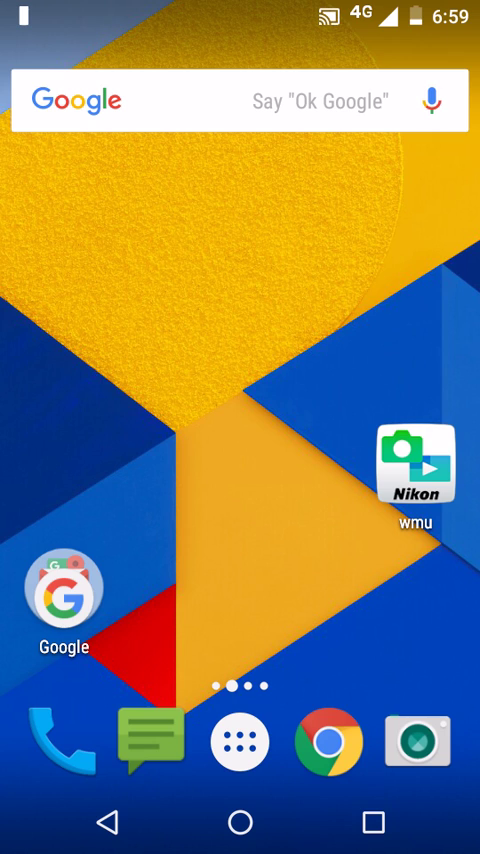
- Browse the SanDisk SD card's folders under Settings > Storage & USB, then return home
{"action": "left_click", "coordinate": [240, 741]}
{"action": "scroll", "coordinate": [240, 450], "scroll_direction": "down", "scroll_amount": 2}
{"action": "scroll", "coordinate": [240, 450], "scroll_direction": "down", "scroll_amount": 5}
{"action": "scroll", "coordinate": [240, 450], "scroll_direction": "down", "scroll_amount": 3}
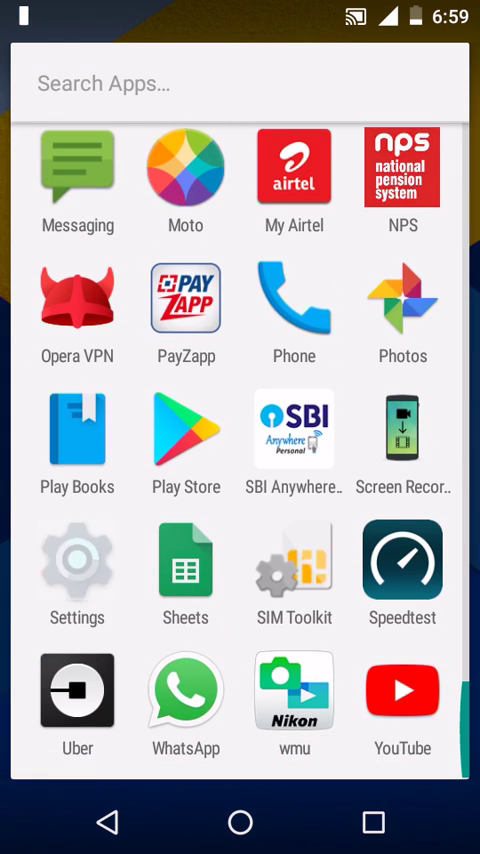
{"action": "left_click", "coordinate": [77, 560]}
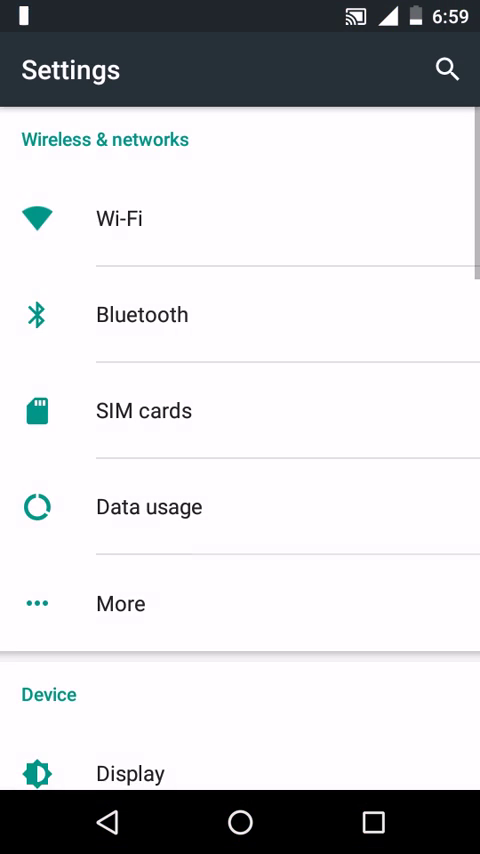
{"action": "scroll", "coordinate": [240, 450], "scroll_direction": "down", "scroll_amount": 5}
{"action": "scroll", "coordinate": [240, 450], "scroll_direction": "down", "scroll_amount": 2}
{"action": "scroll", "coordinate": [240, 450], "scroll_direction": "down", "scroll_amount": 2}
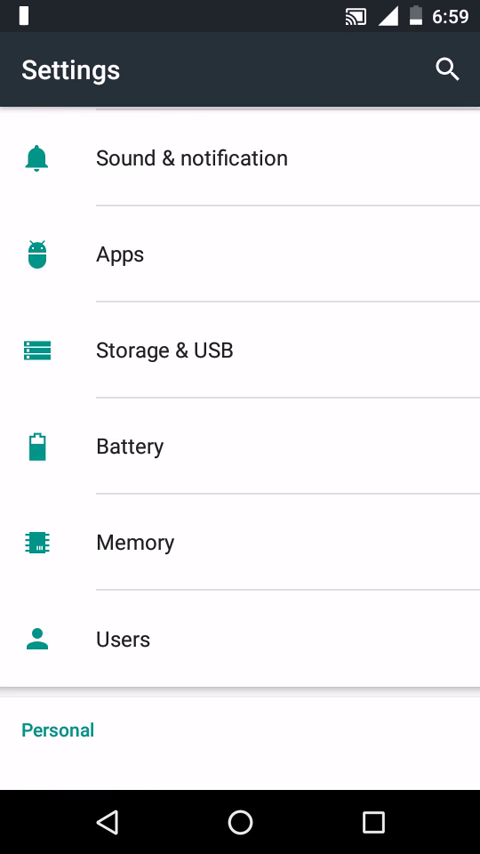
{"action": "left_click", "coordinate": [165, 350]}
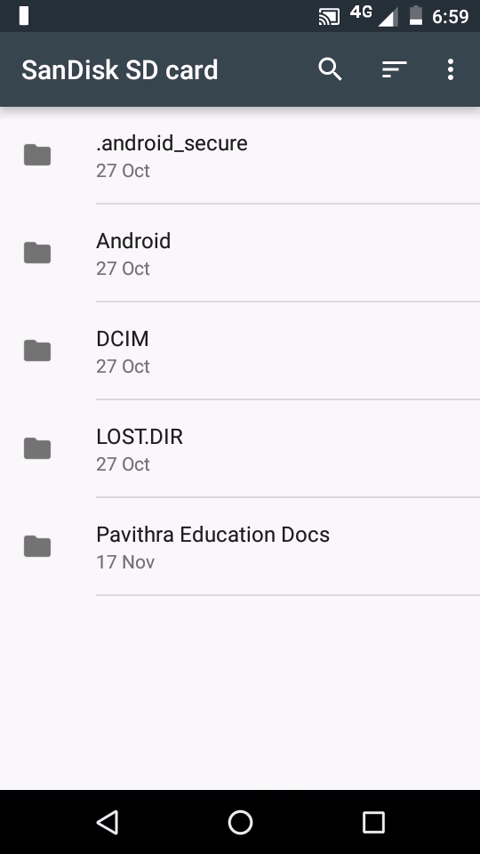
{"action": "left_click", "coordinate": [240, 822]}
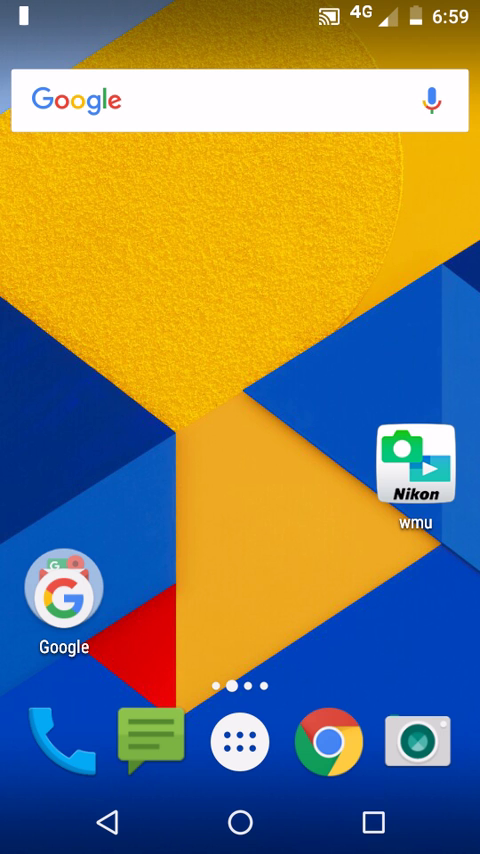